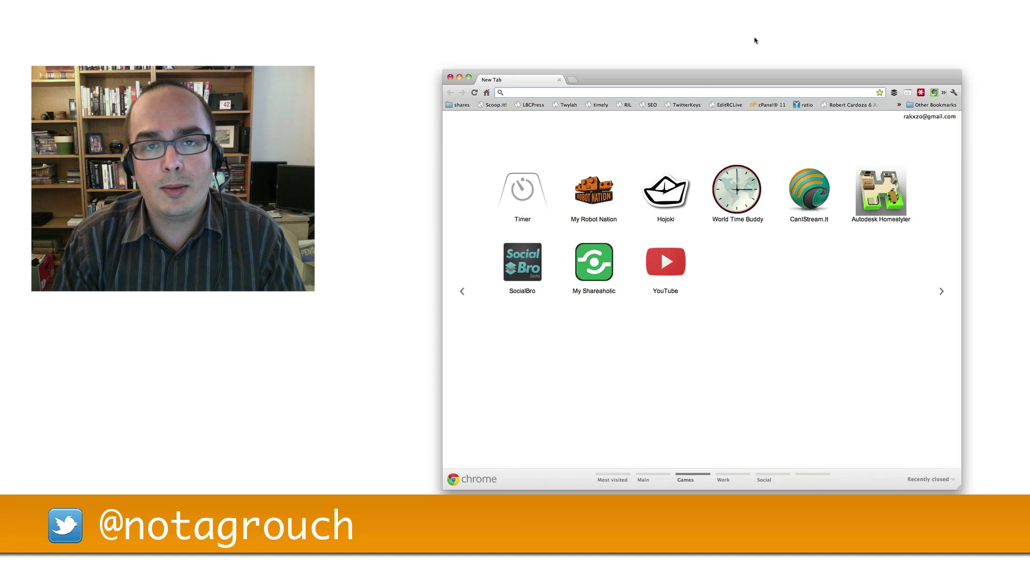
Load ifttt.com and go from the Dashboard to the Your tasks list.
type("iftt.com")
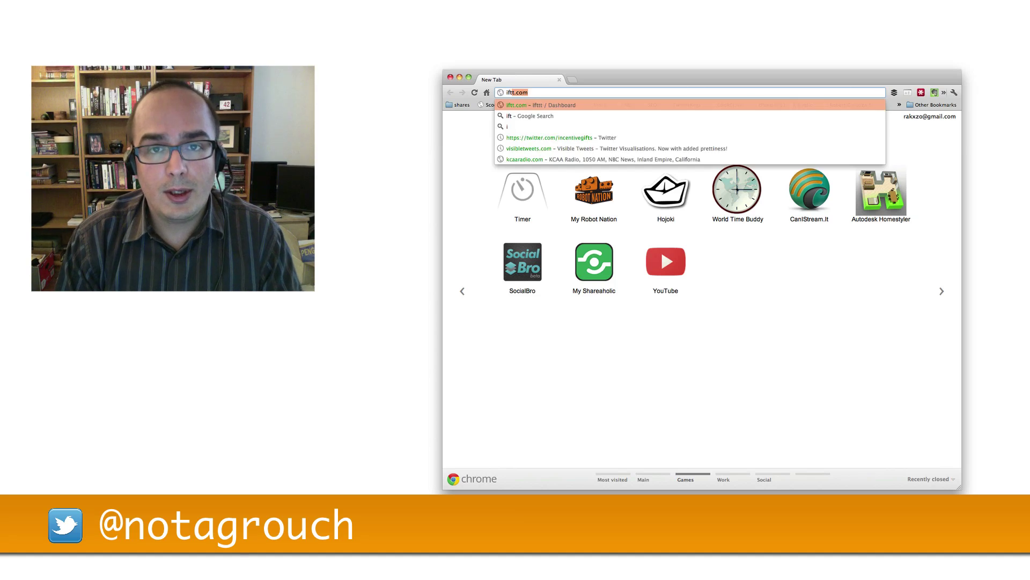
key("Return")
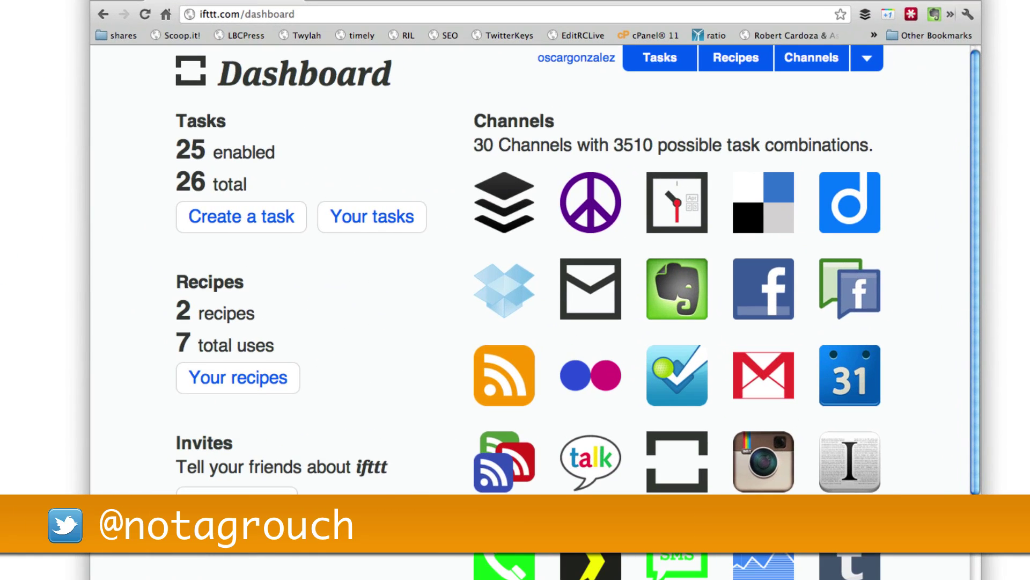
left_click(661, 57)
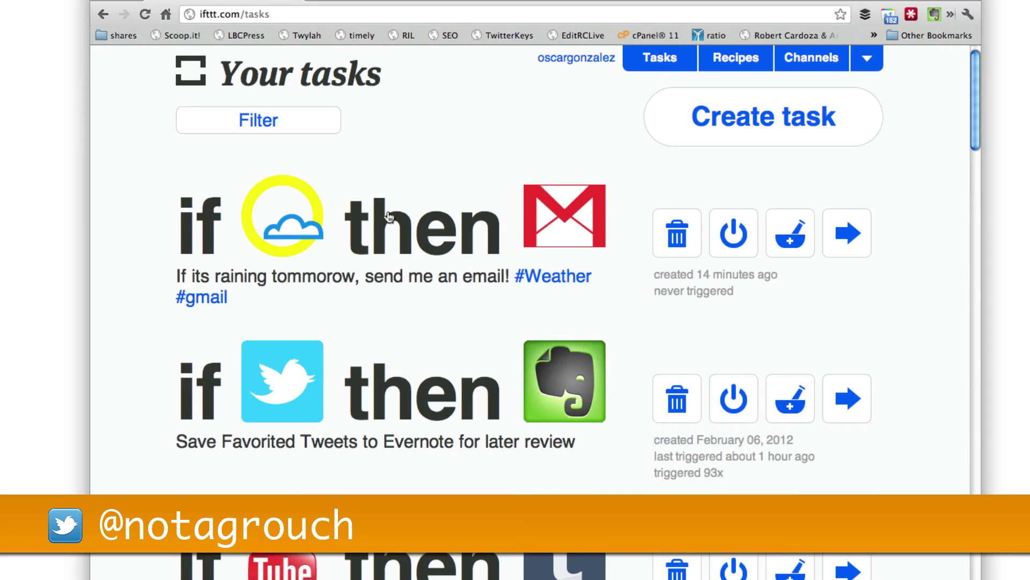
Open the rain-forecast Gmail task and review its Rain condition, recipient, subject and body fields.
left_click(852, 236)
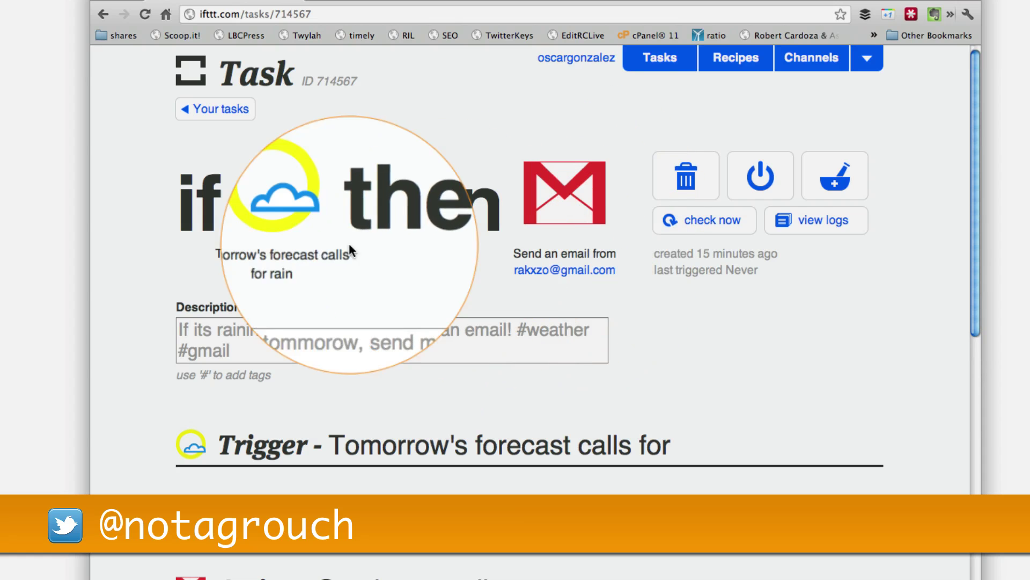
scroll(151, 223, "down", 3)
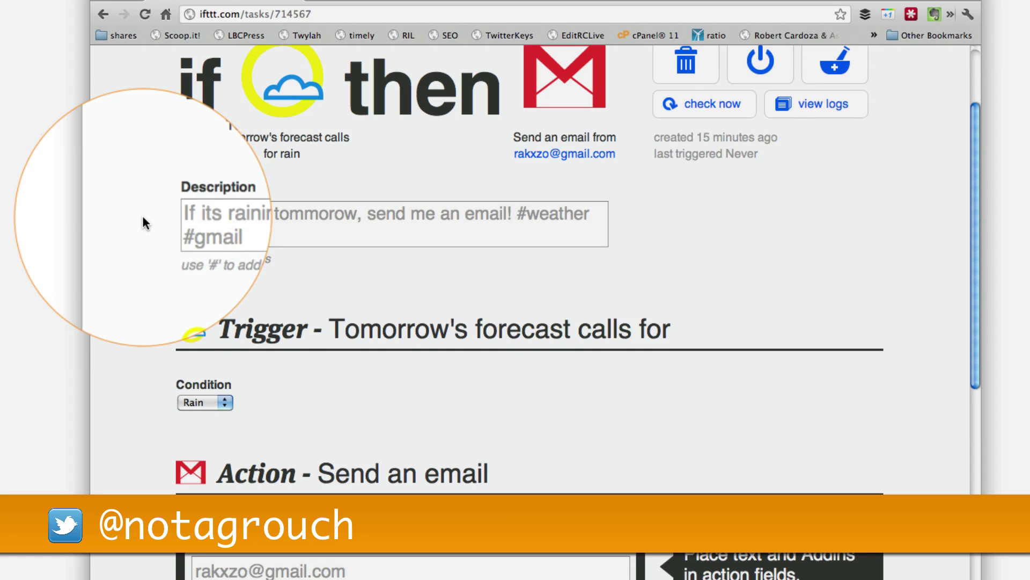
scroll(142, 215, "down", 4)
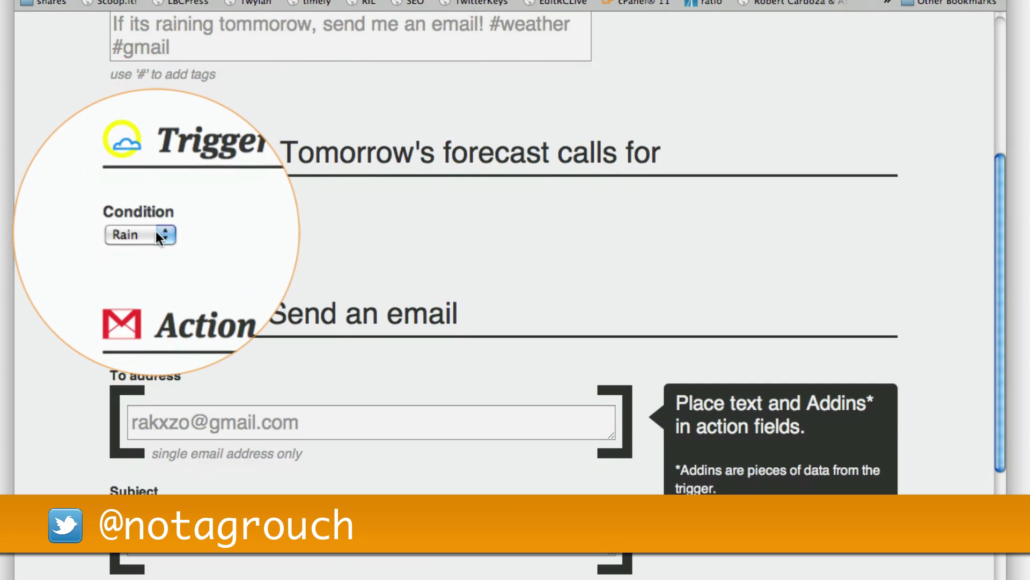
left_click(158, 234)
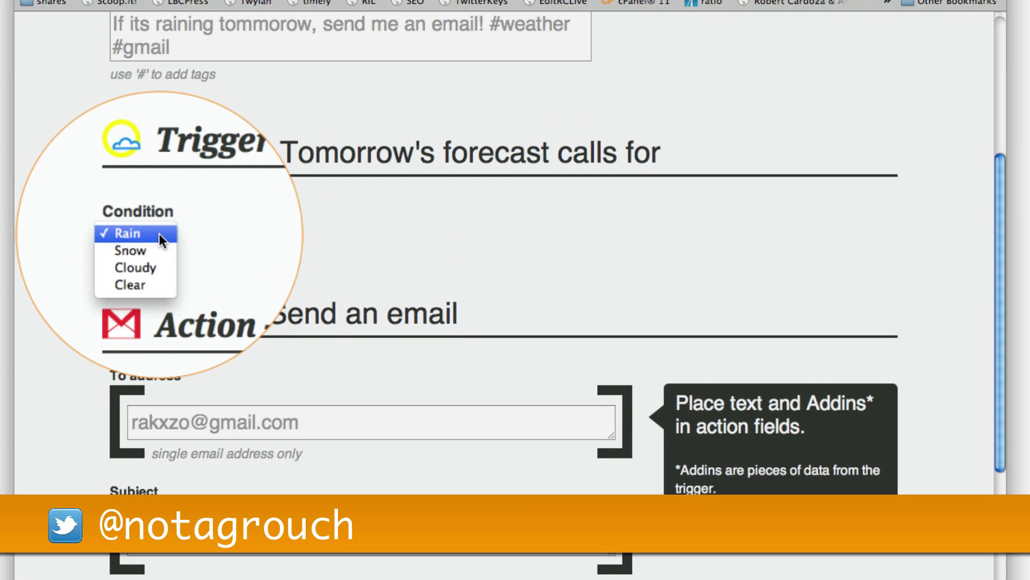
left_click(204, 224)
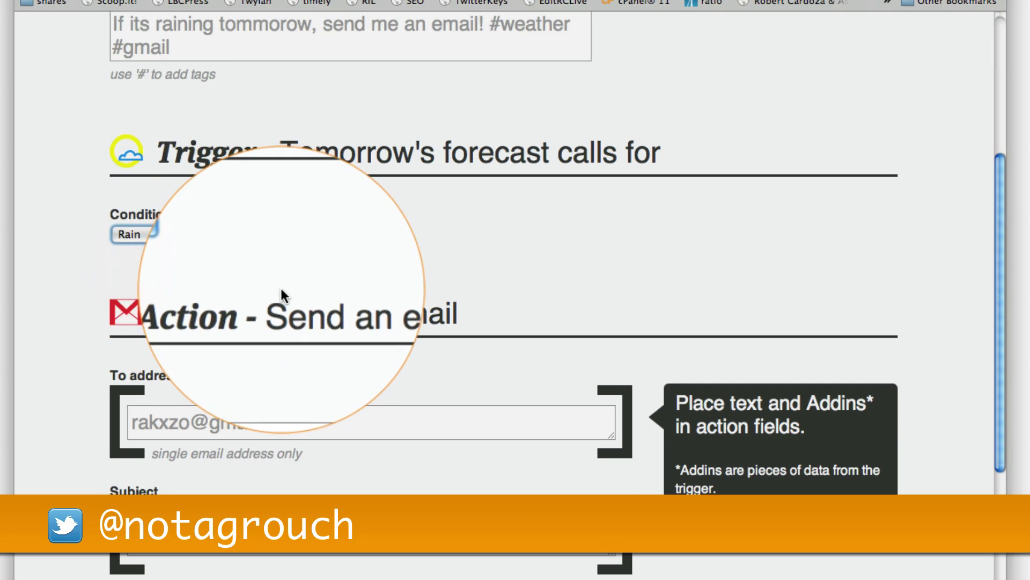
scroll(279, 290, "down", 2)
scroll(278, 290, "down", 5)
Select the recipient address and subject line text in the rain task's email.
left_click_drag(324, 200, 130, 200)
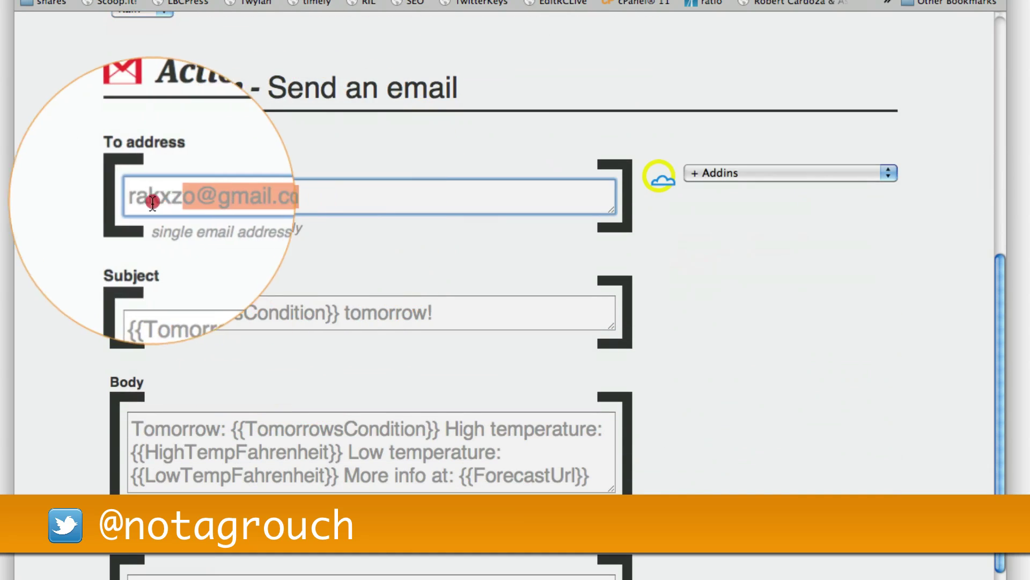
left_click(317, 260)
scroll(317, 261, "down", 5)
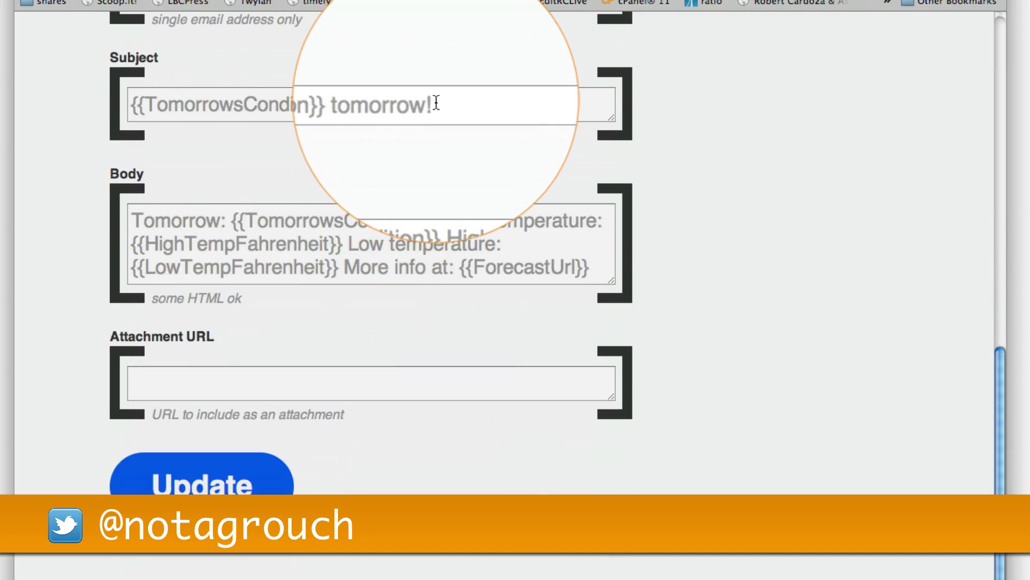
left_click_drag(432, 104, 132, 103)
left_click(221, 182)
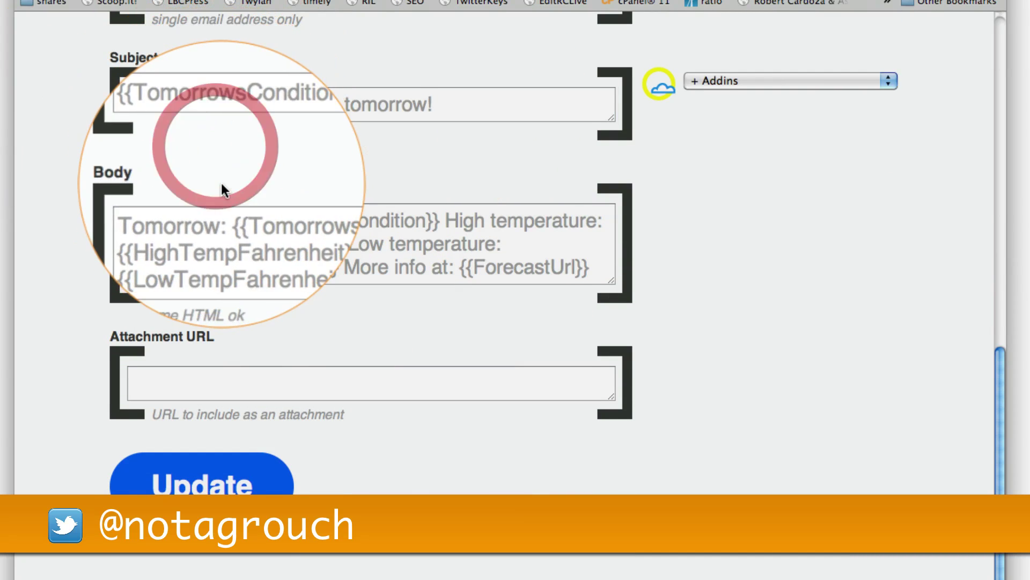
scroll(295, 193, "down", 1)
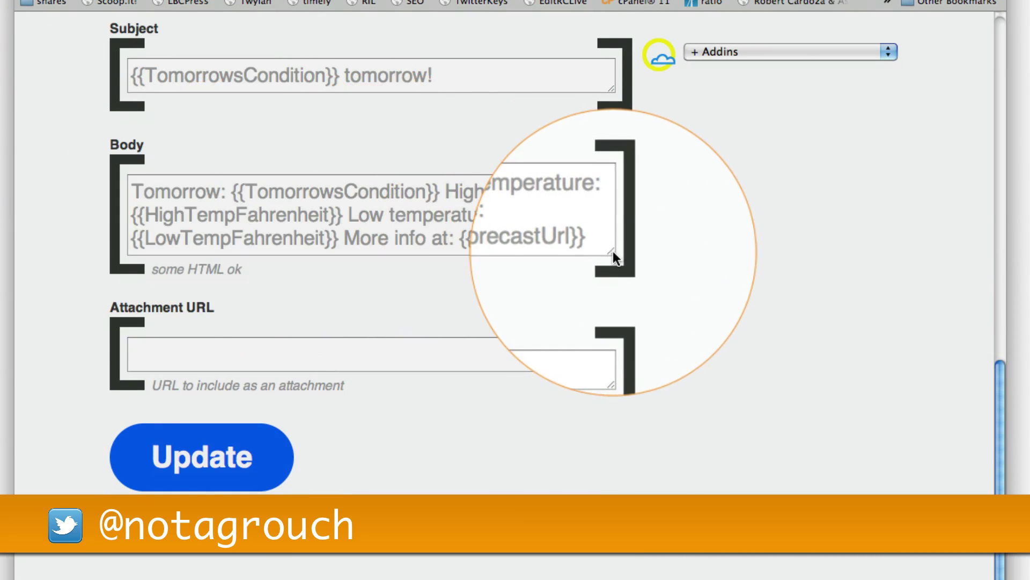
Enlarge the body box and start High temperature, Low temperature and More info on new lines.
left_click_drag(612, 251, 612, 345)
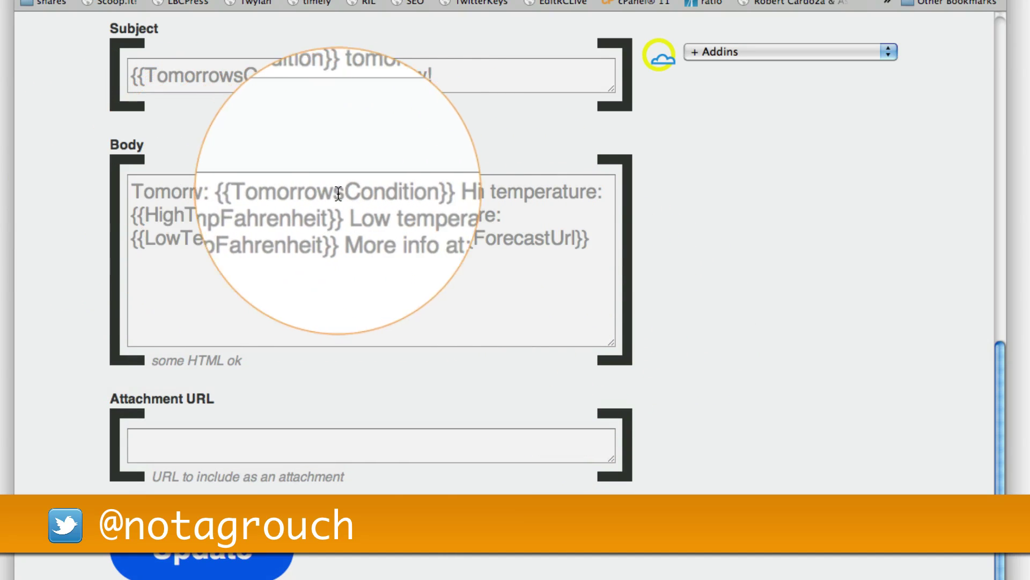
left_click(440, 193)
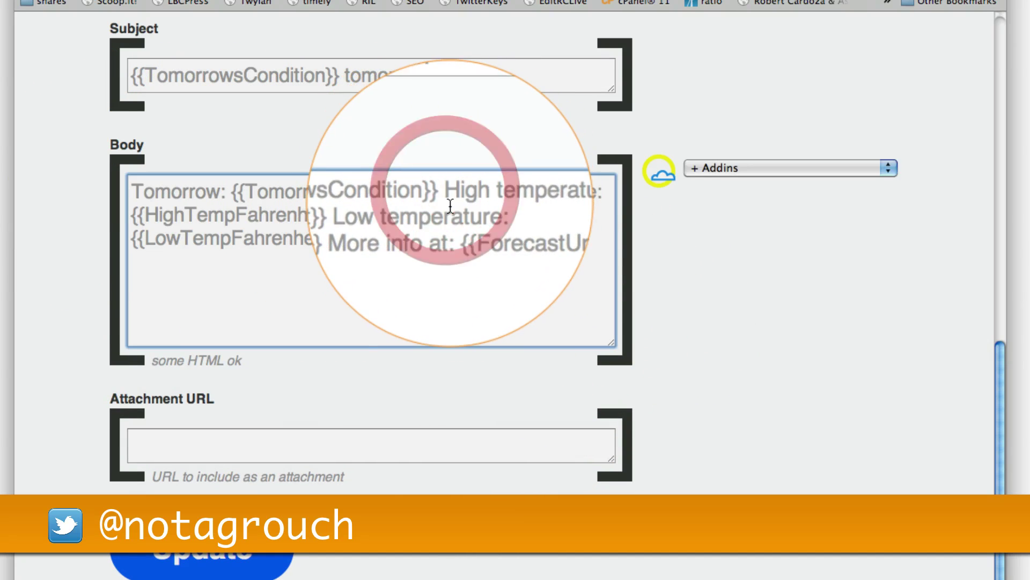
key("Return")
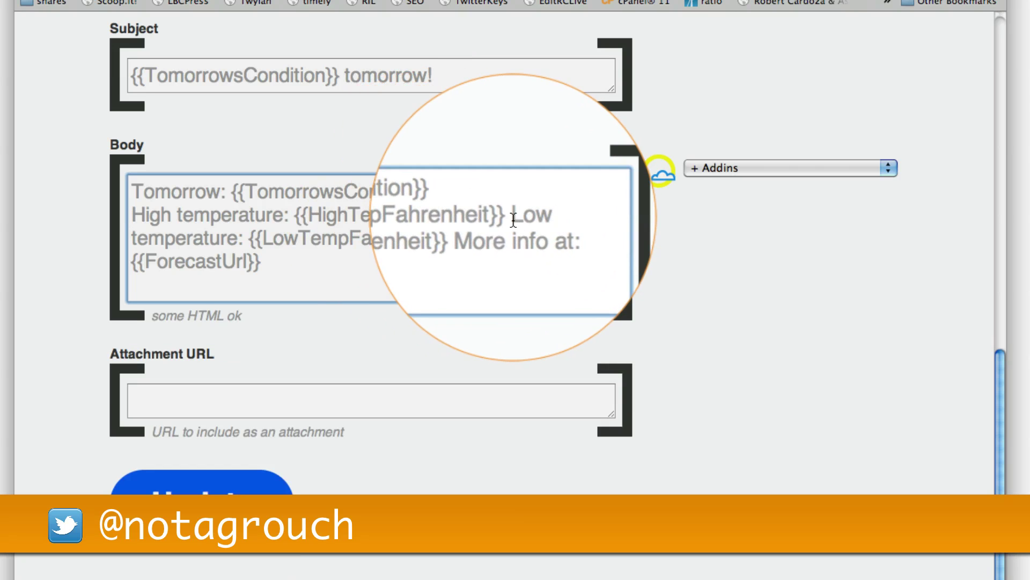
left_click(513, 217)
key("Return")
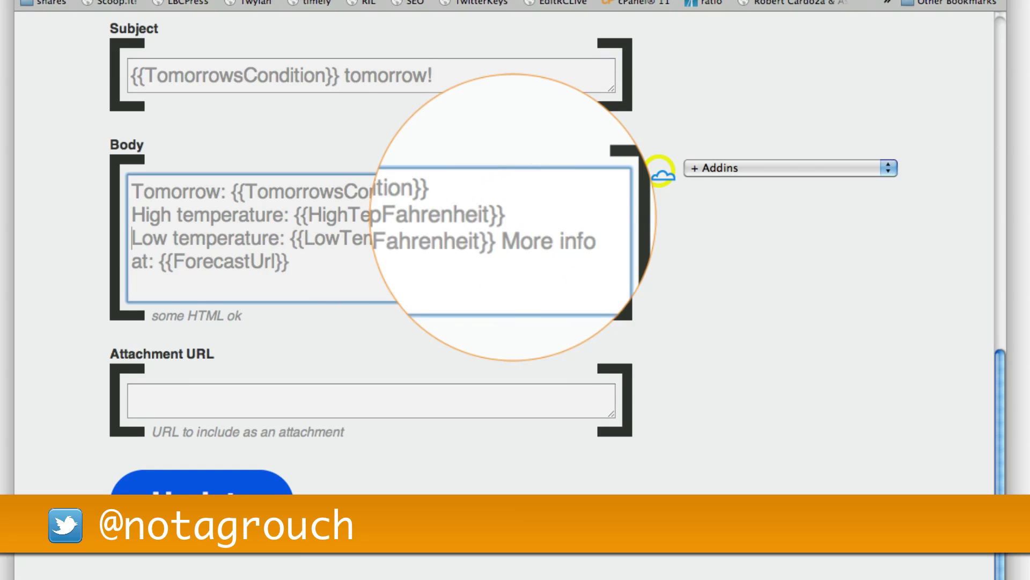
left_click(505, 237)
key("Return")
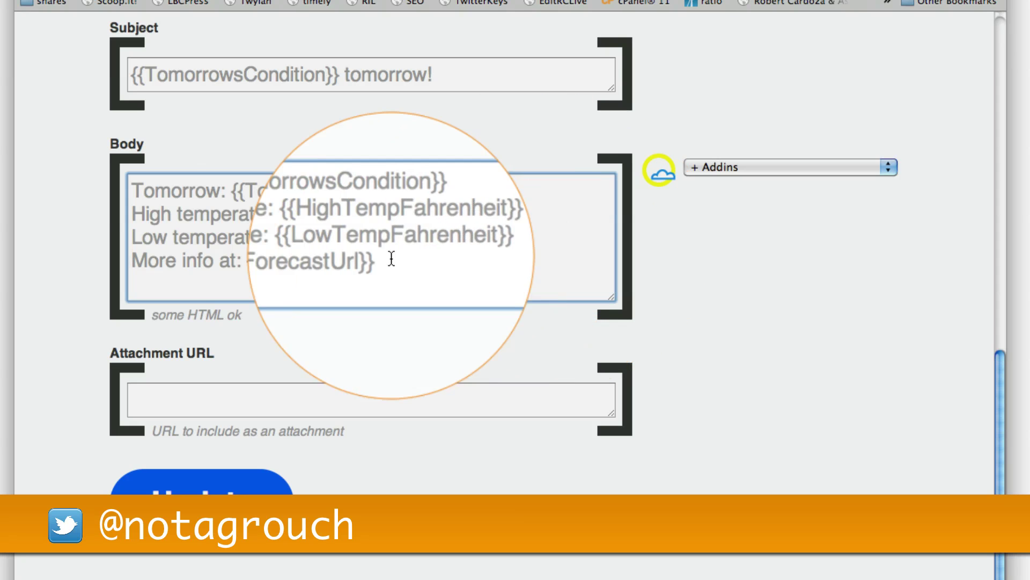
left_click_drag(379, 261, 248, 261)
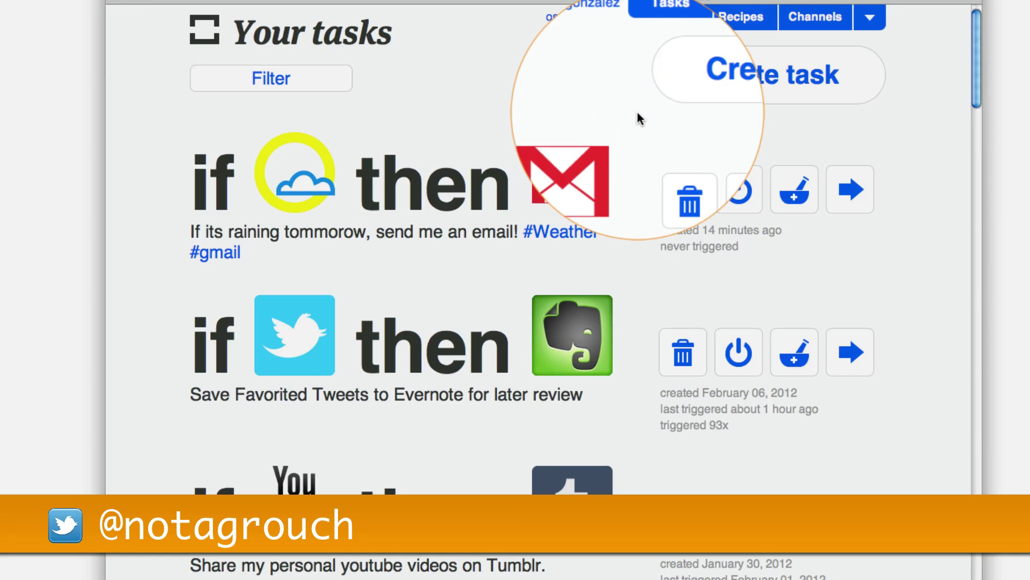
Create a new task with a Weather trigger that fires when tomorrow's forecast is Snow.
left_click(747, 77)
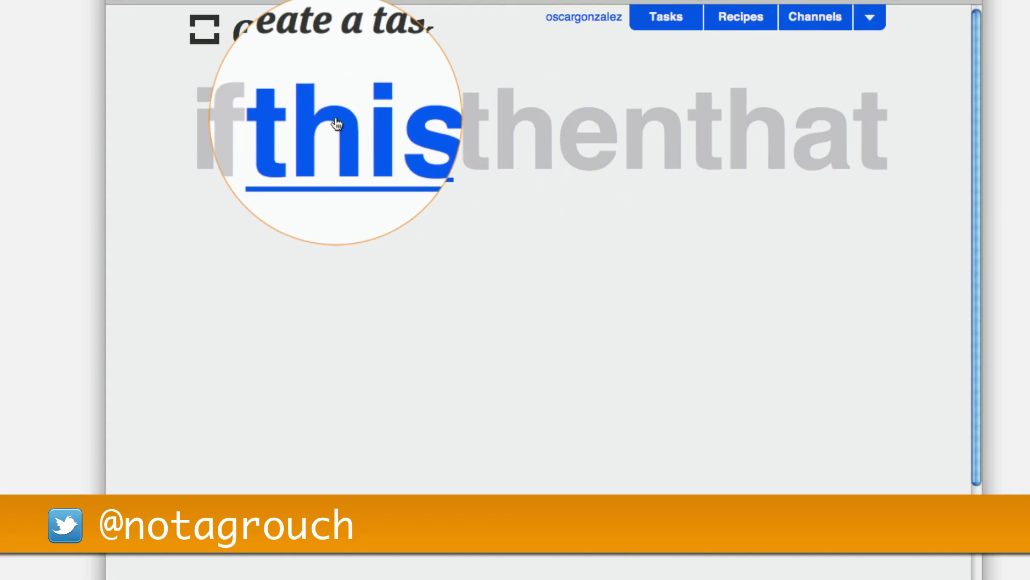
left_click(335, 127)
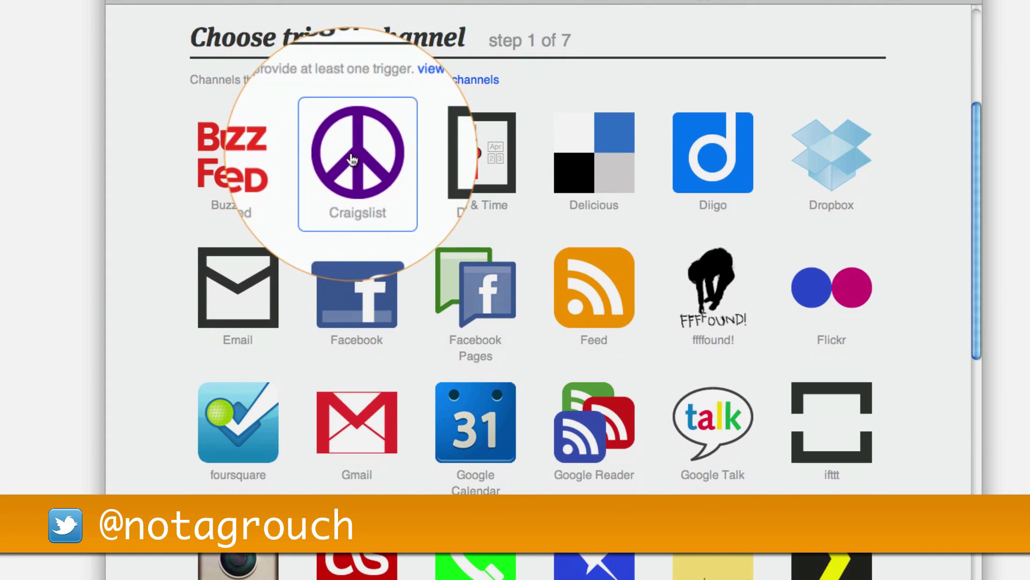
scroll(349, 160, "down", 5)
scroll(352, 162, "down", 2)
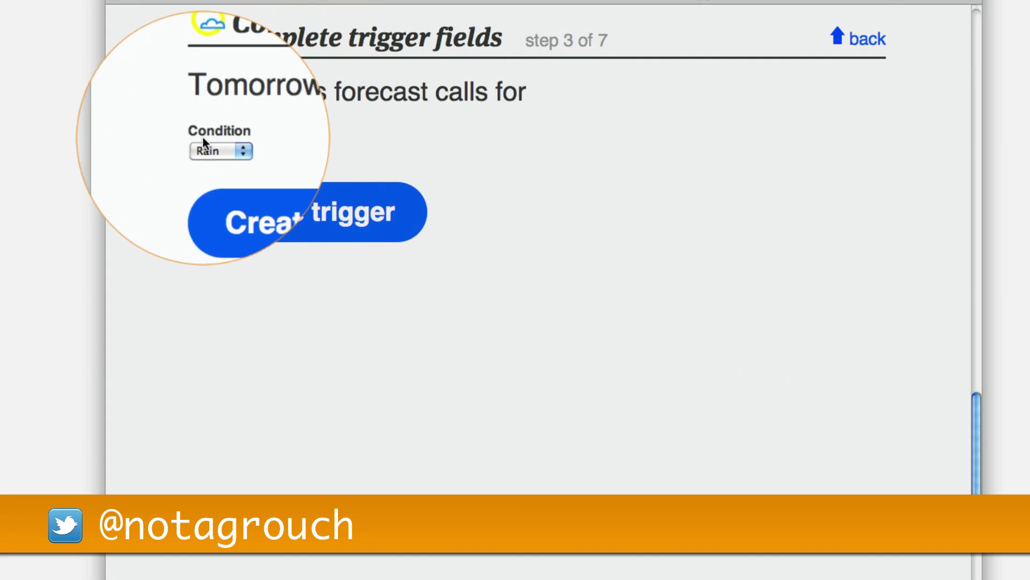
left_click(204, 142)
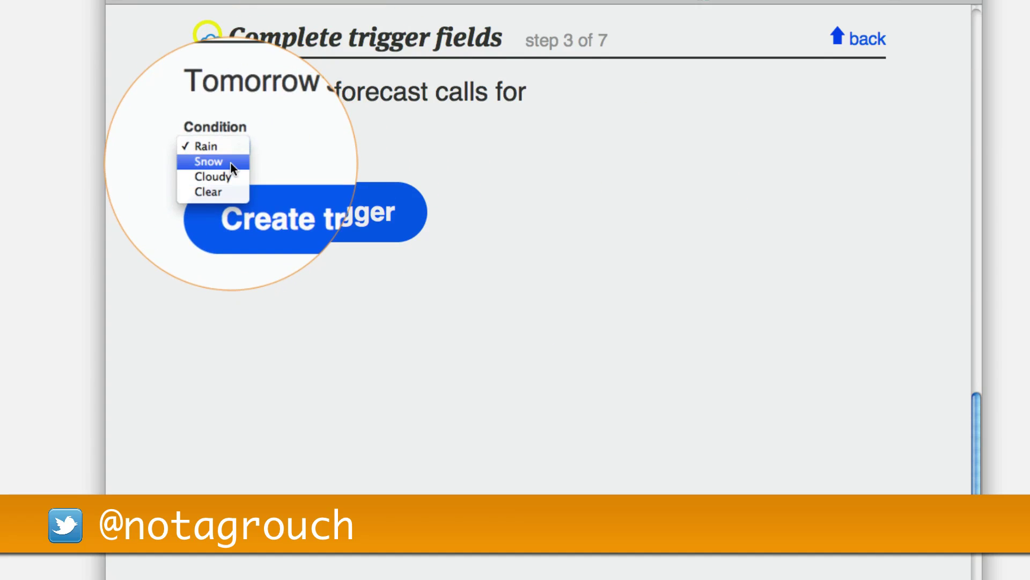
left_click(231, 163)
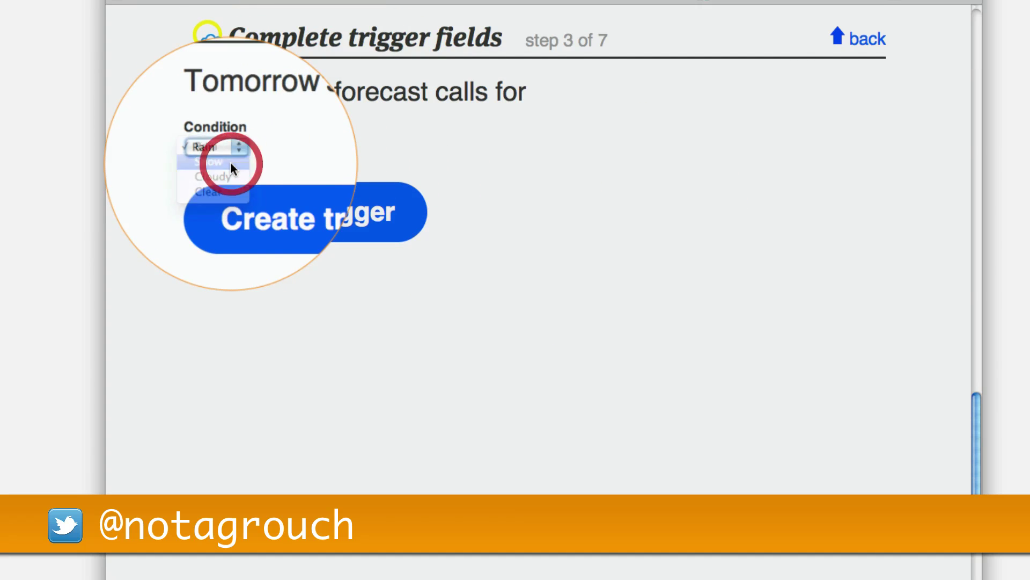
left_click(286, 208)
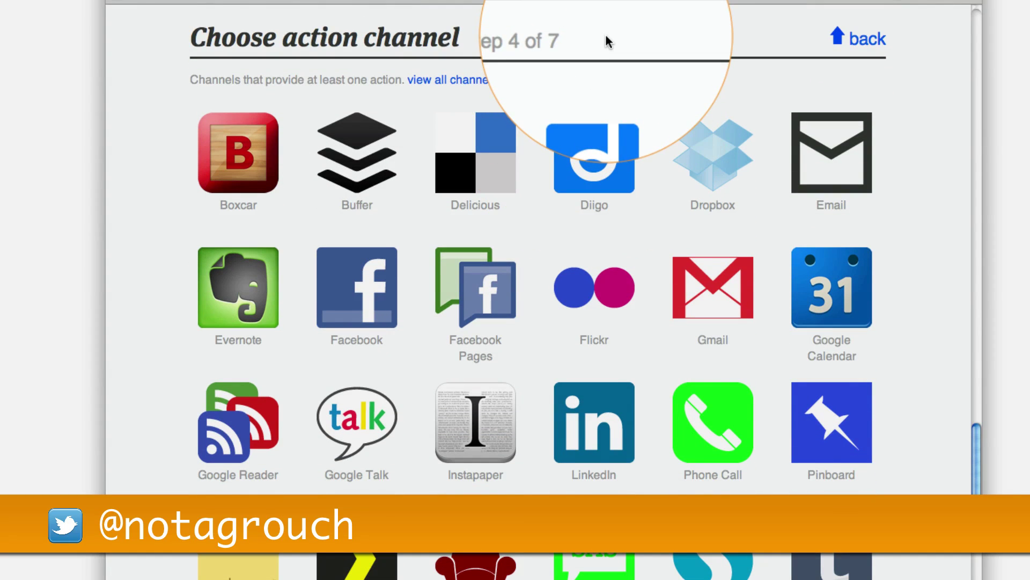
Find Twitter in the channel grid and select it as the action channel.
scroll(190, 131, "down", 2)
scroll(189, 130, "down", 3)
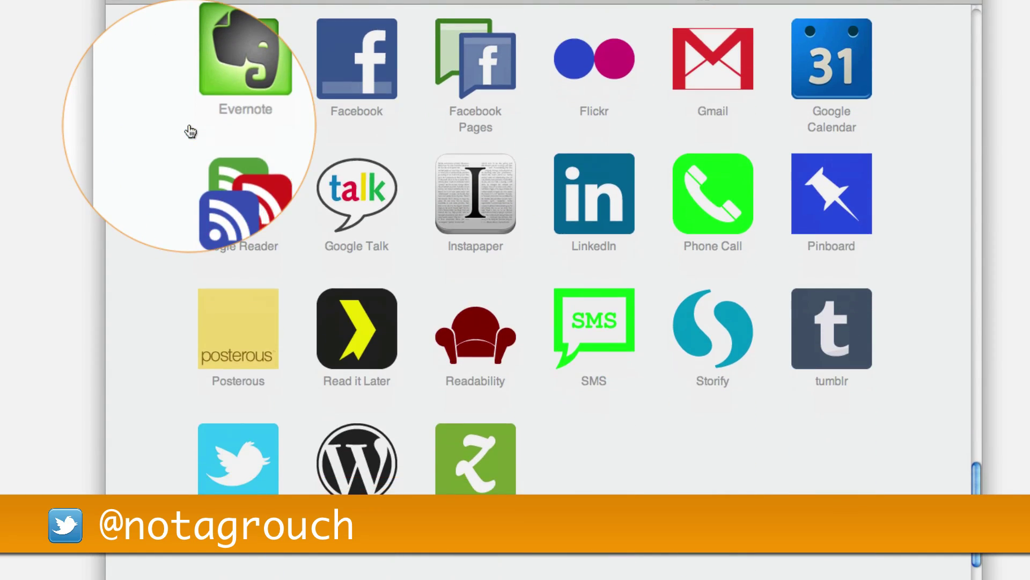
scroll(189, 130, "up", 3)
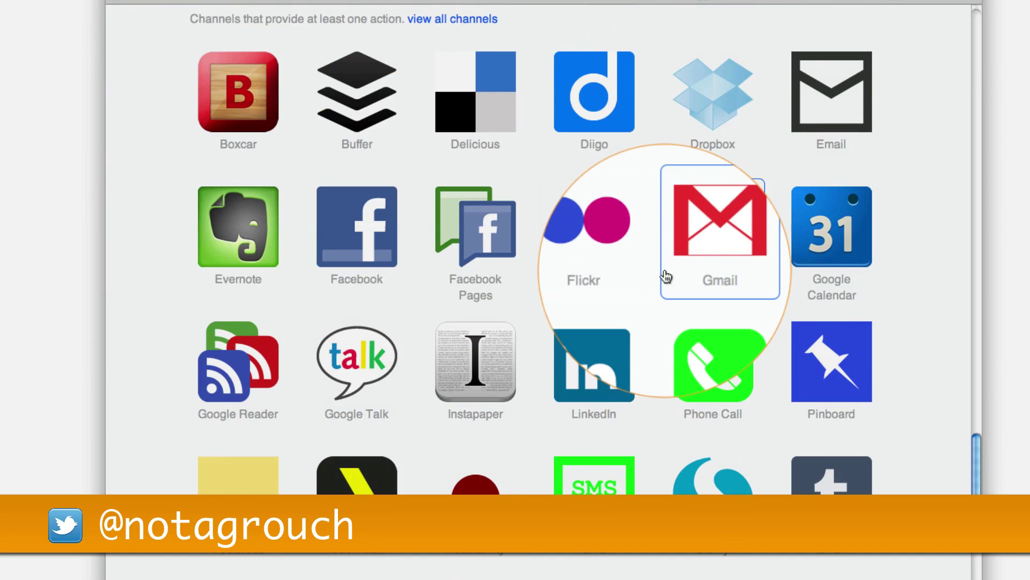
scroll(487, 362, "down", 2)
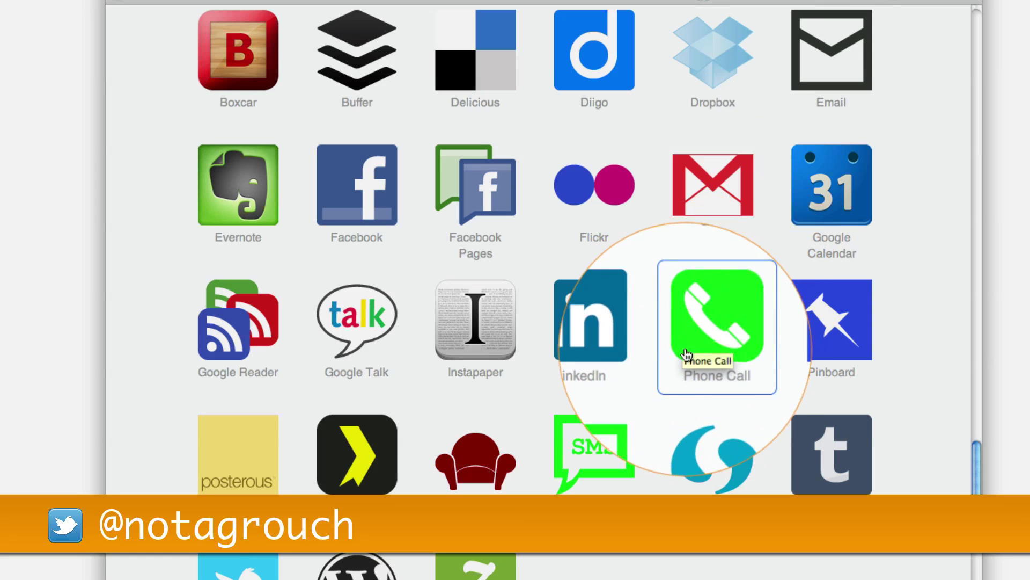
scroll(367, 483, "down", 2)
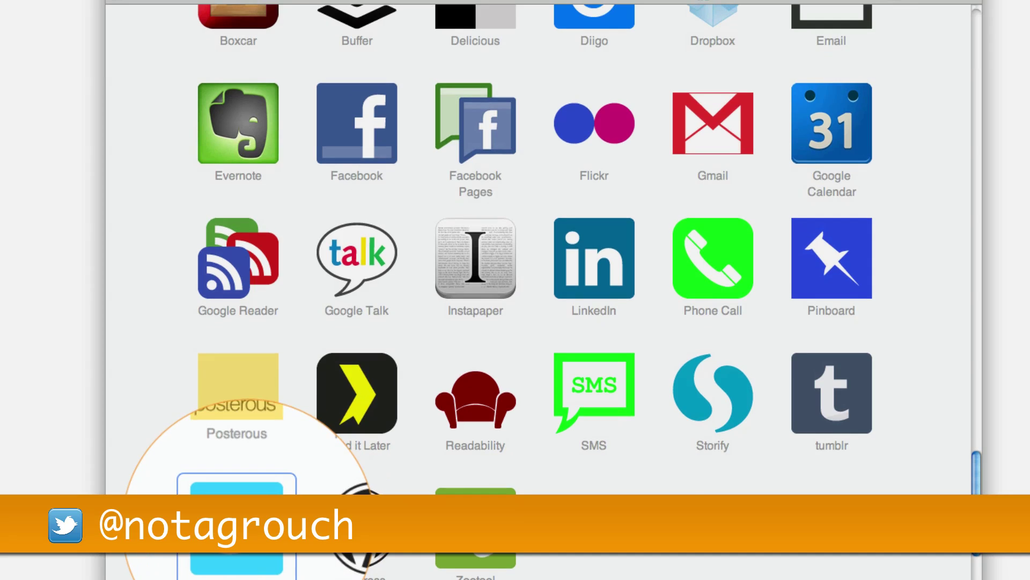
left_click(232, 516)
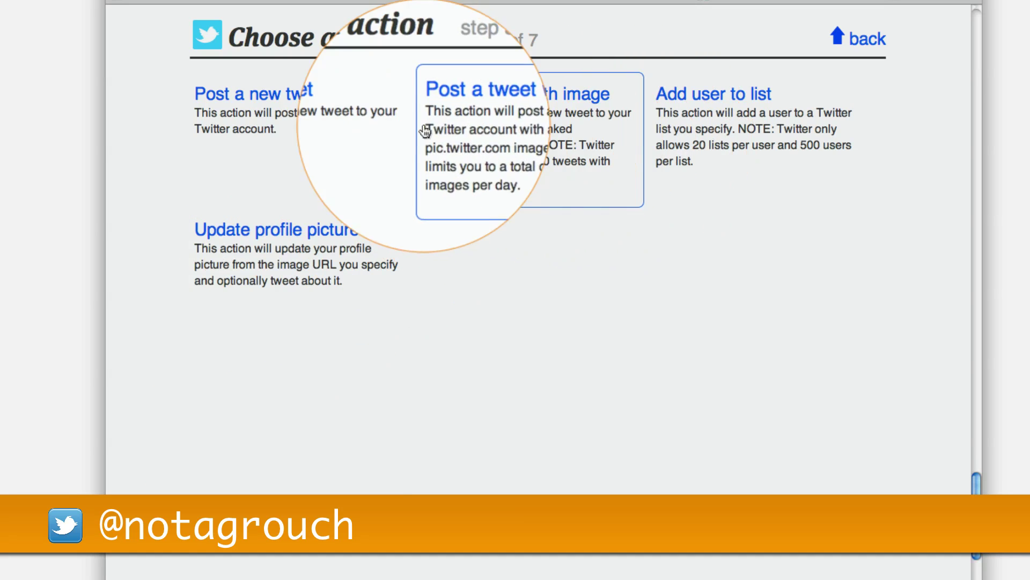
Choose Post a new tweet and start its text with 'Weather Alert: Unbelievable,'.
left_click(271, 105)
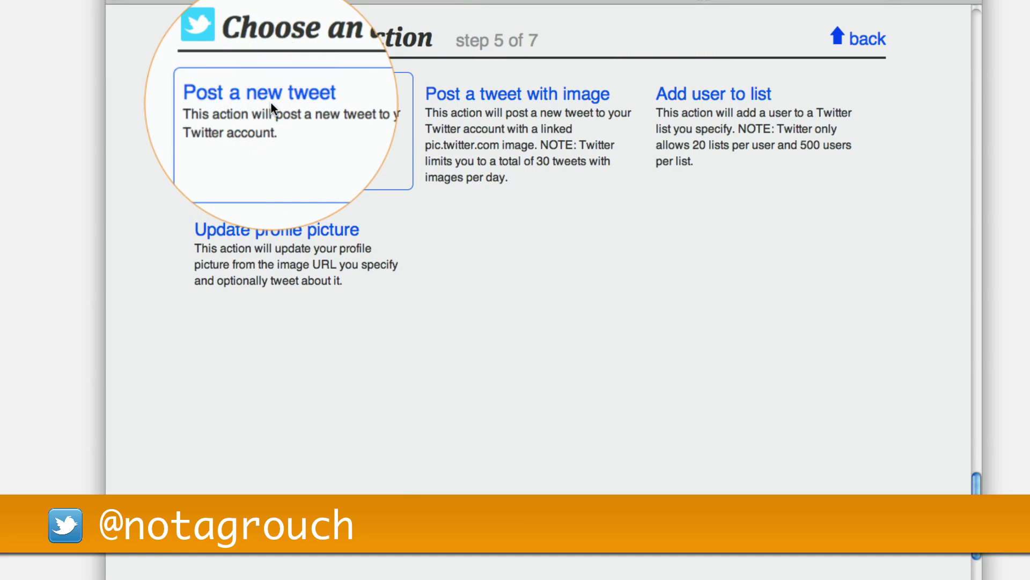
left_click(275, 97)
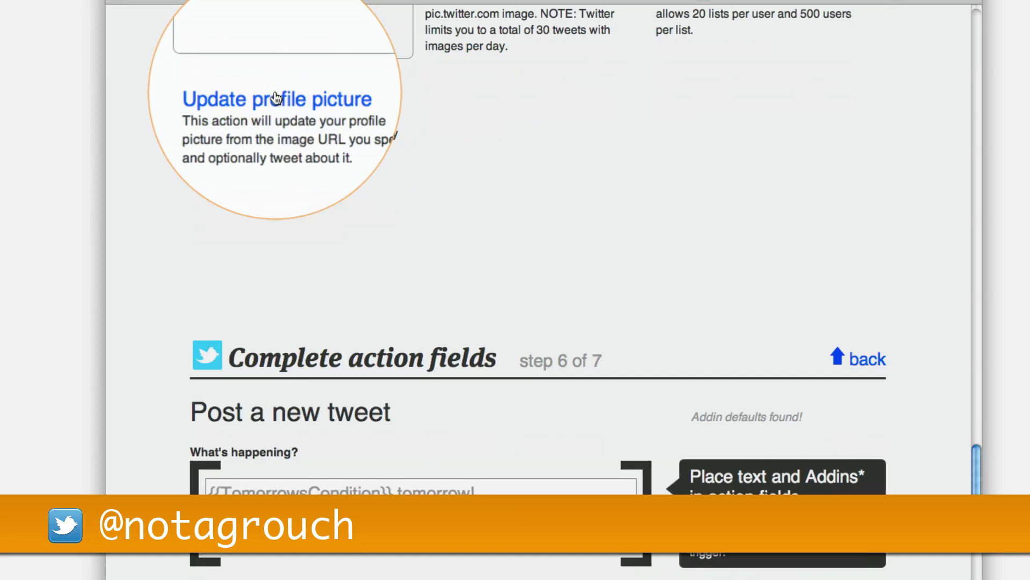
left_click(517, 180)
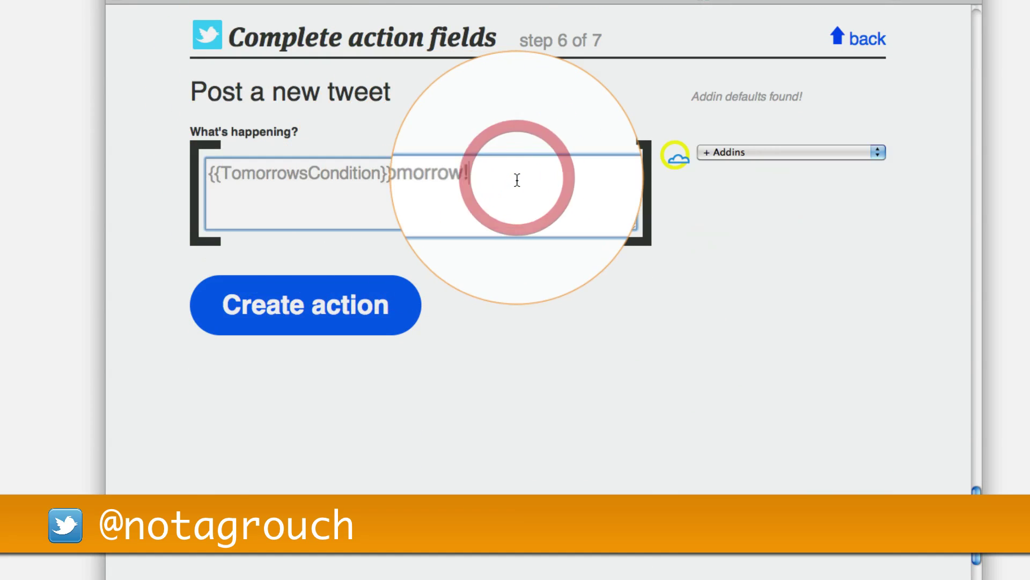
type("Alert")
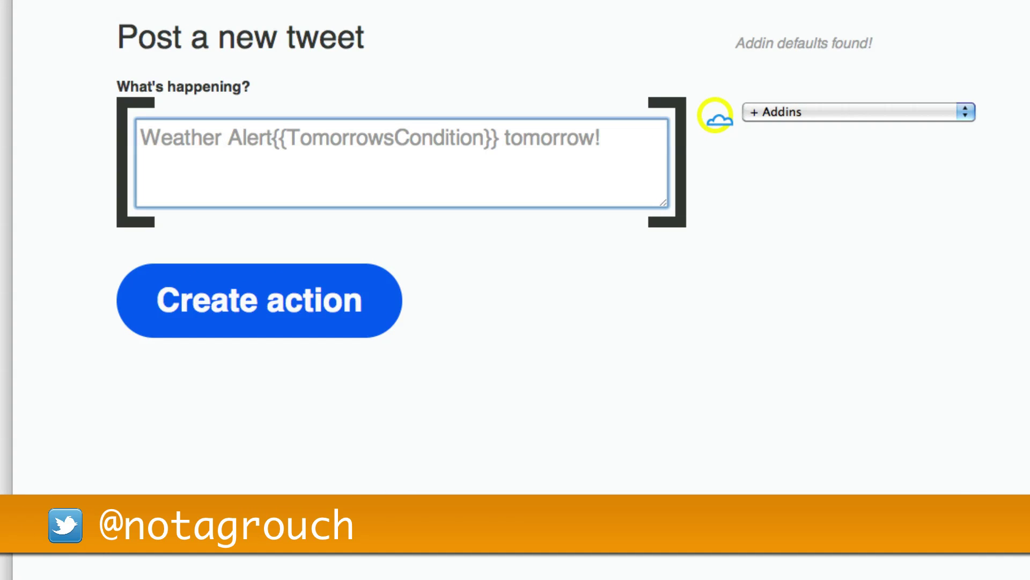
type(",")
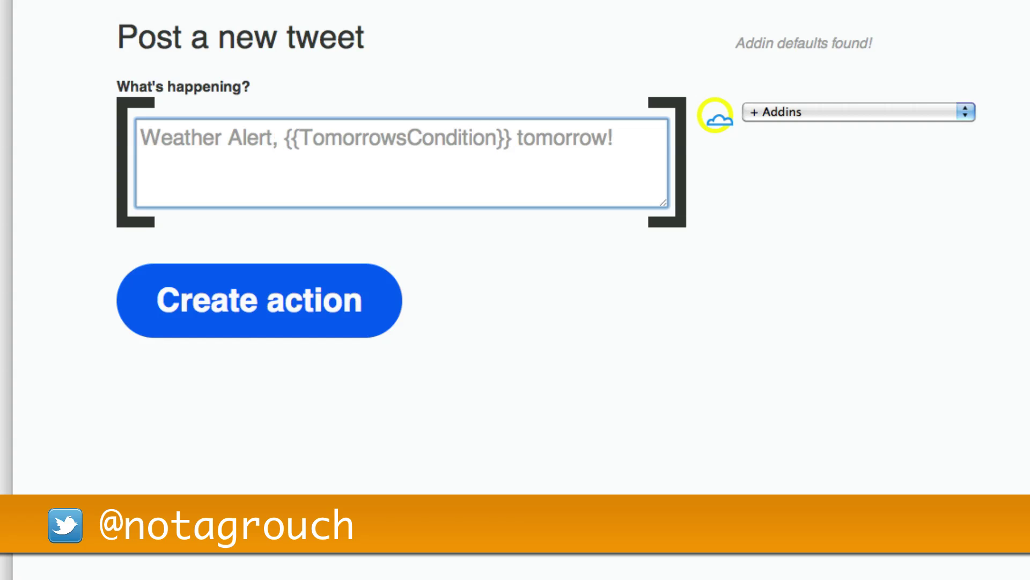
key("BackSpace")
key("BackSpace")
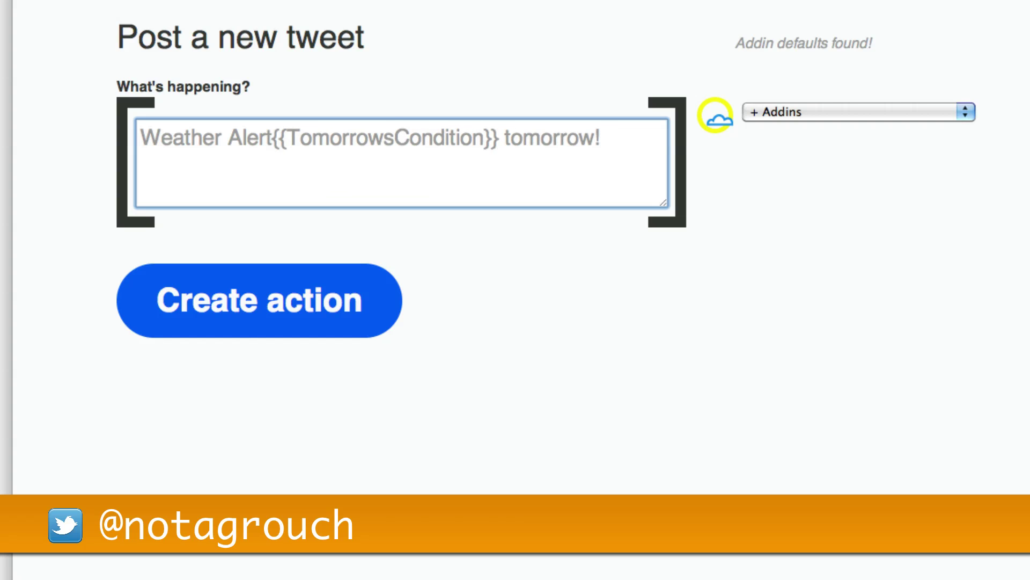
type(":")
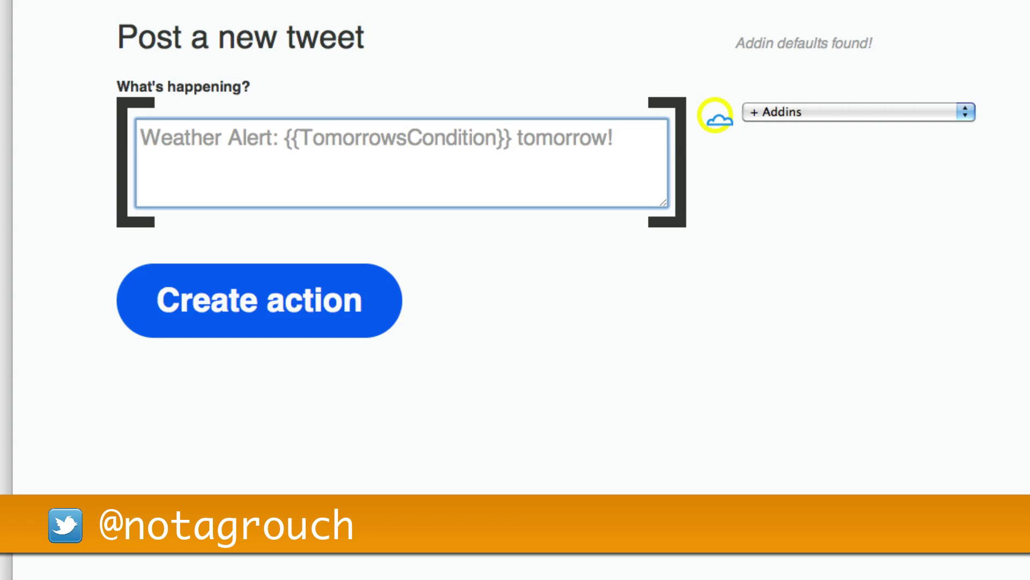
type(" Unbelieva")
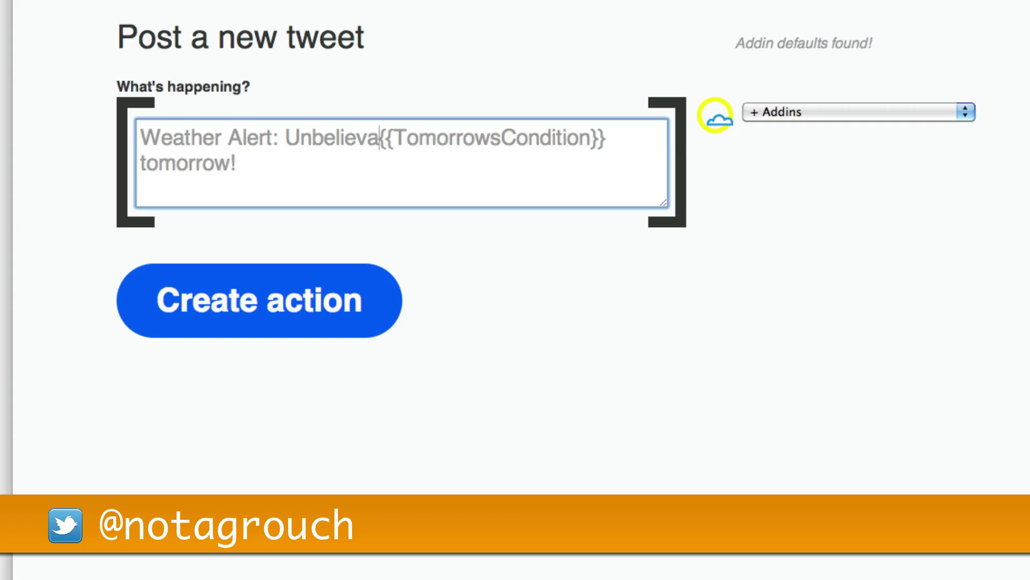
type("ble")
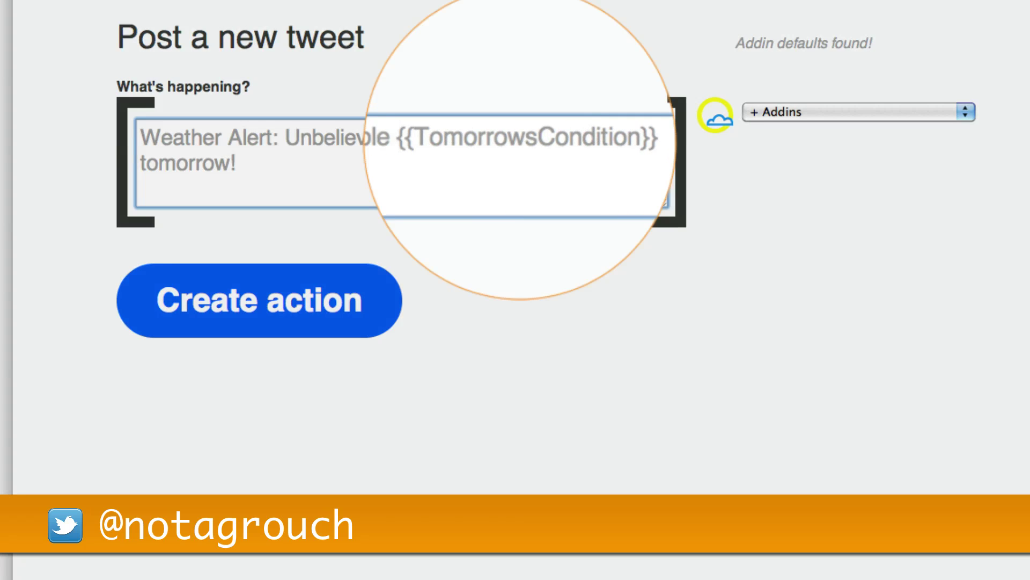
key("BackSpace")
type(",")
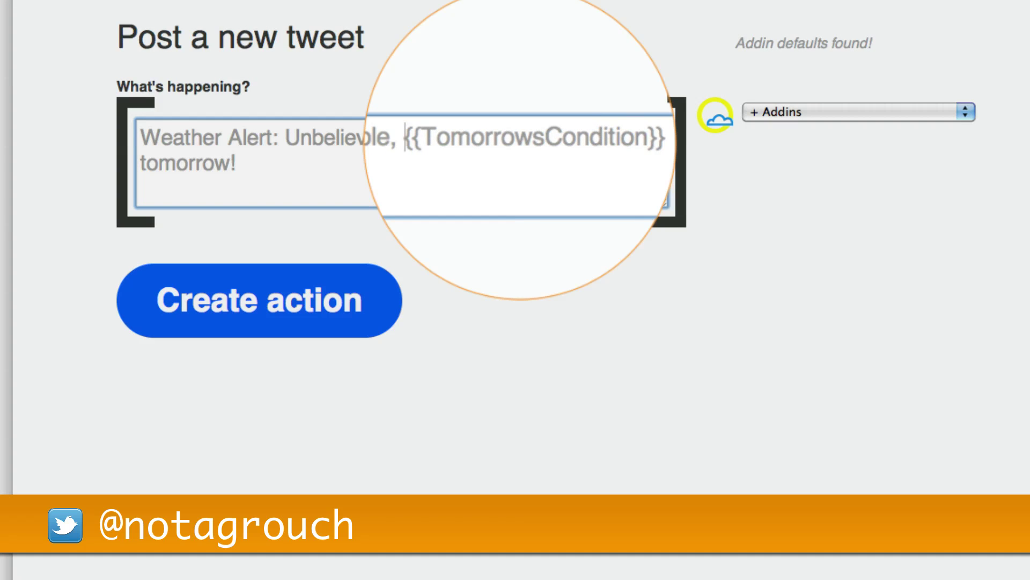
Select the {{TomorrowsCondition}} placeholder and check it against tomorrow's weather field list.
left_click(429, 138)
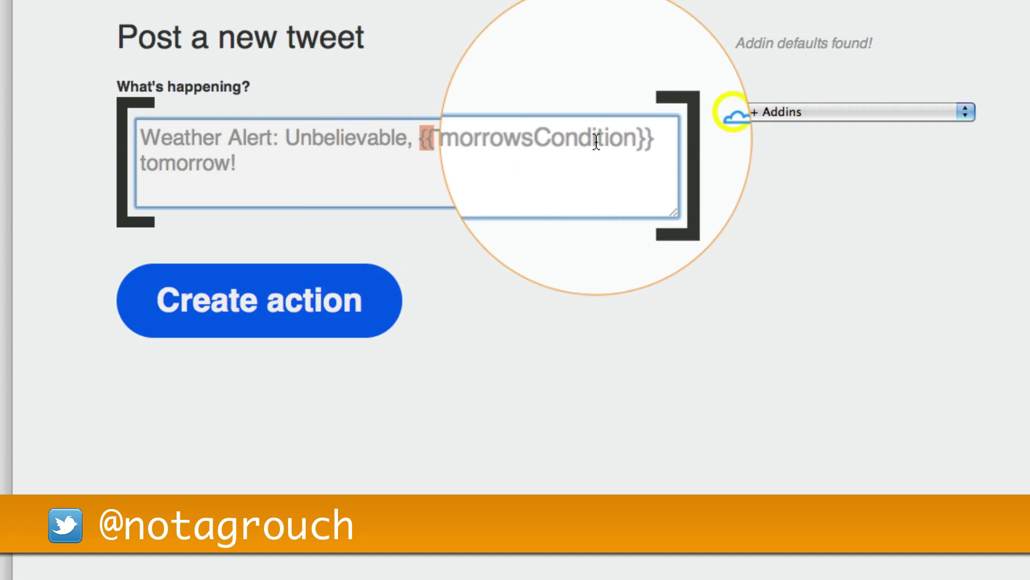
left_click(631, 139)
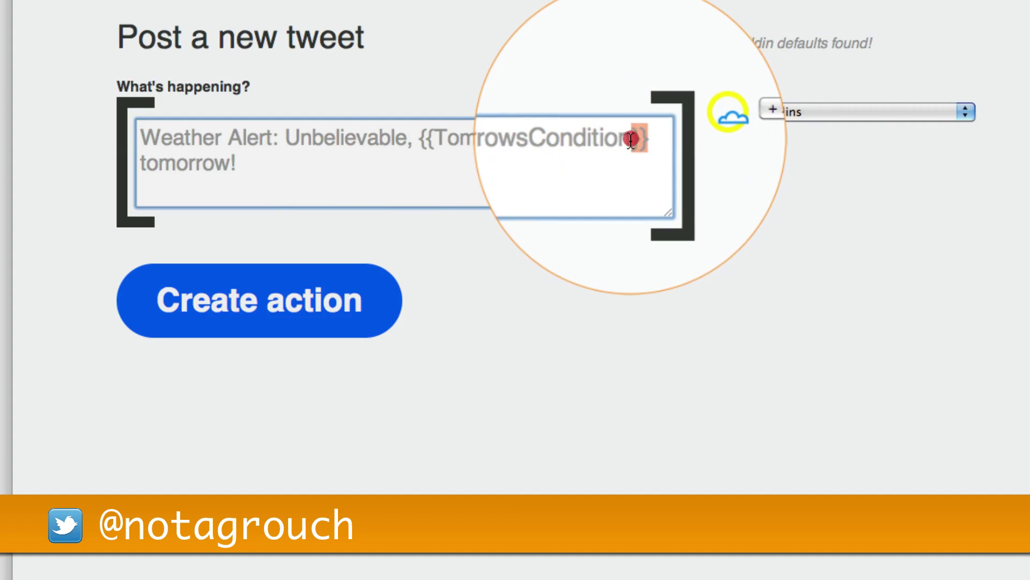
left_click_drag(421, 138, 649, 138)
left_click(582, 138)
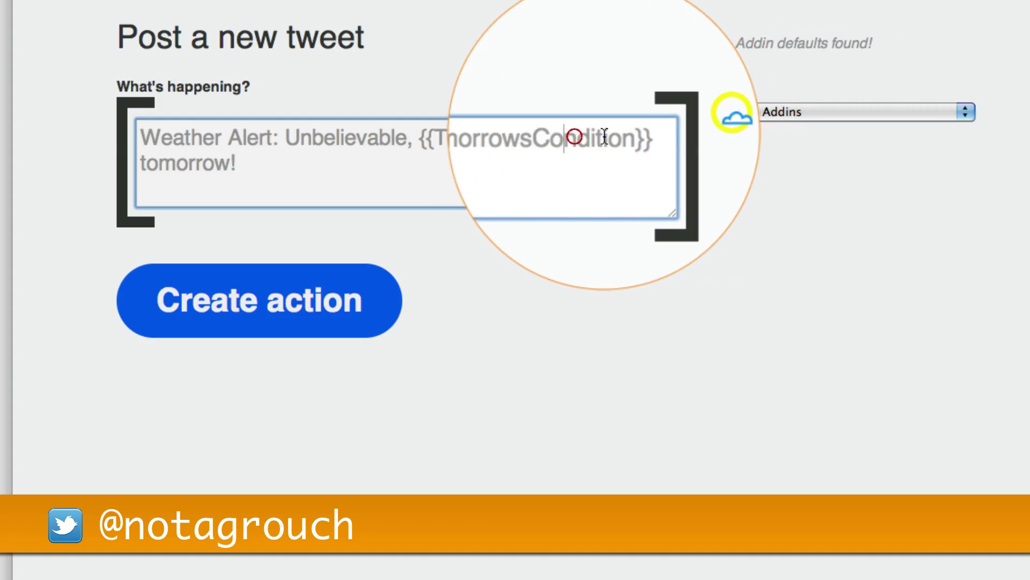
left_click(794, 112)
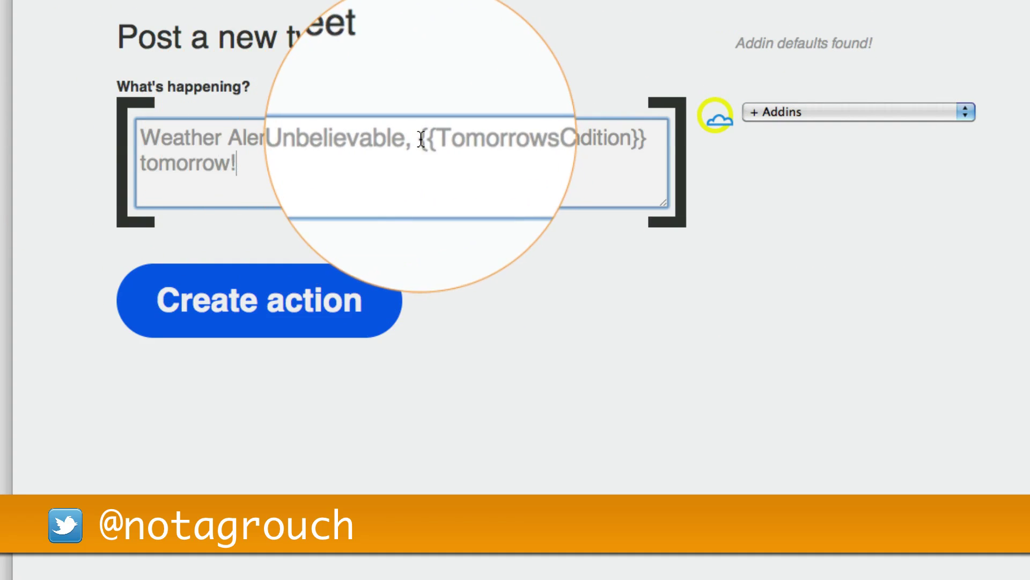
left_click_drag(422, 137, 645, 139)
Insert Tomorrow's Low (F) {{LowTempFahrenheit}} after 'Low Temp:' and create the tweet action.
left_click(252, 164)
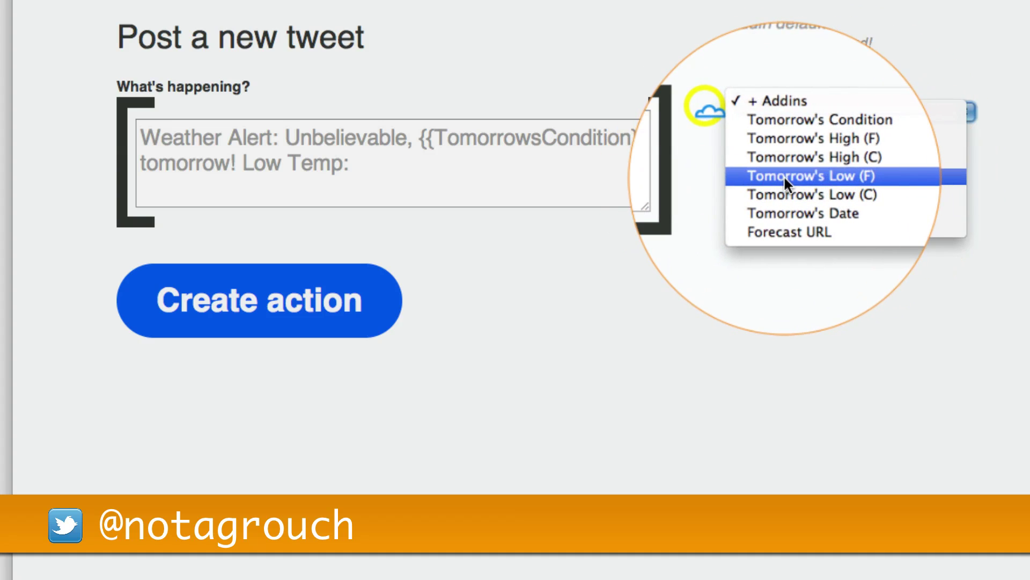
left_click(768, 176)
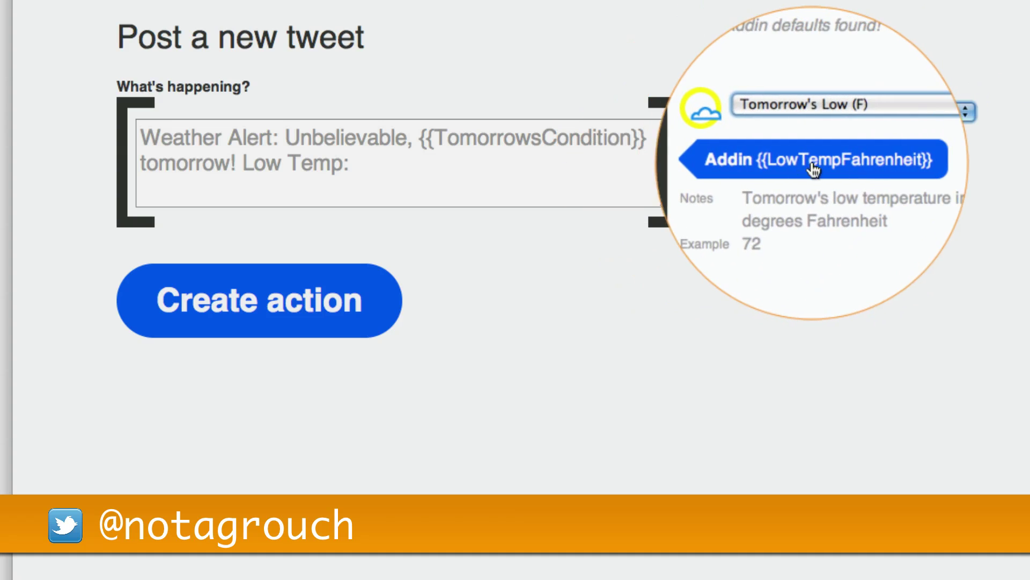
left_click(821, 168)
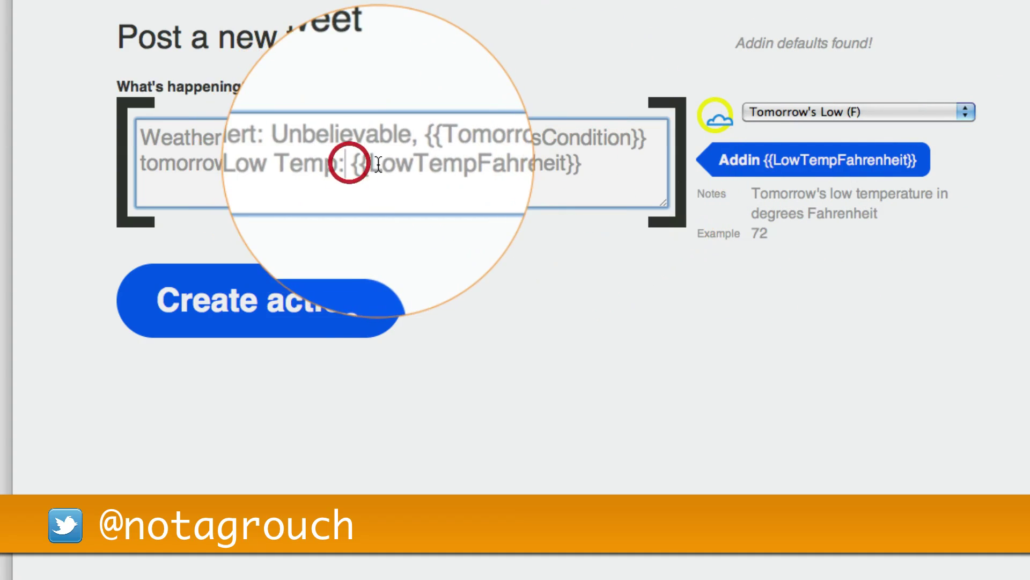
left_click(376, 165)
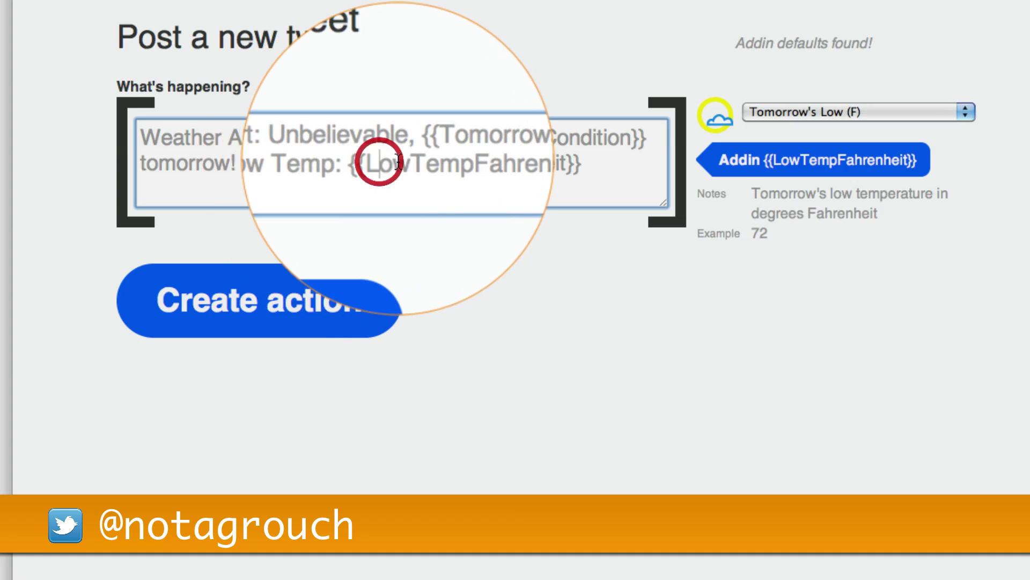
left_click(283, 288)
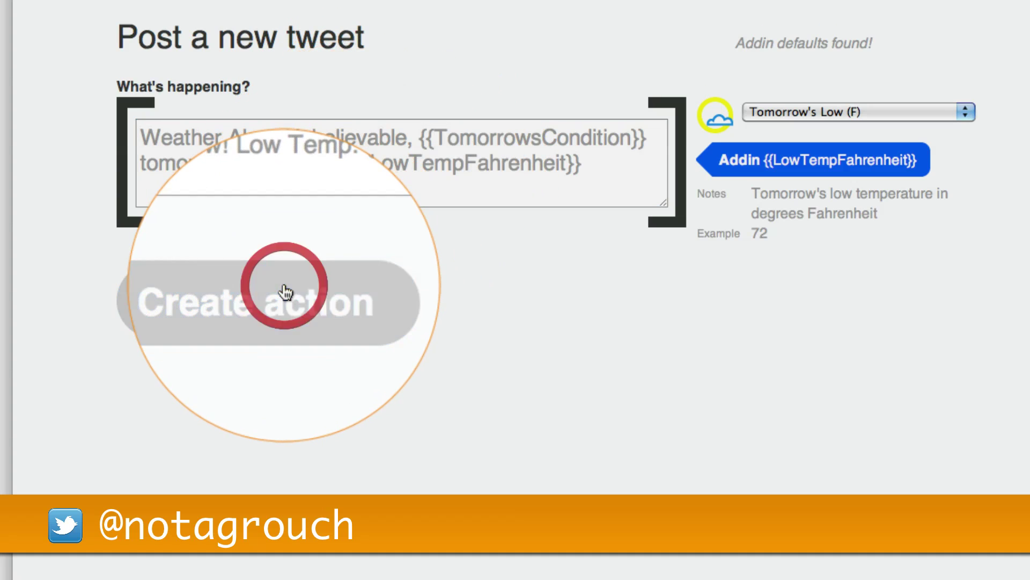
Enter the description 'Alert for Twitter when it's going to Snow.' and create the task.
left_click(241, 272)
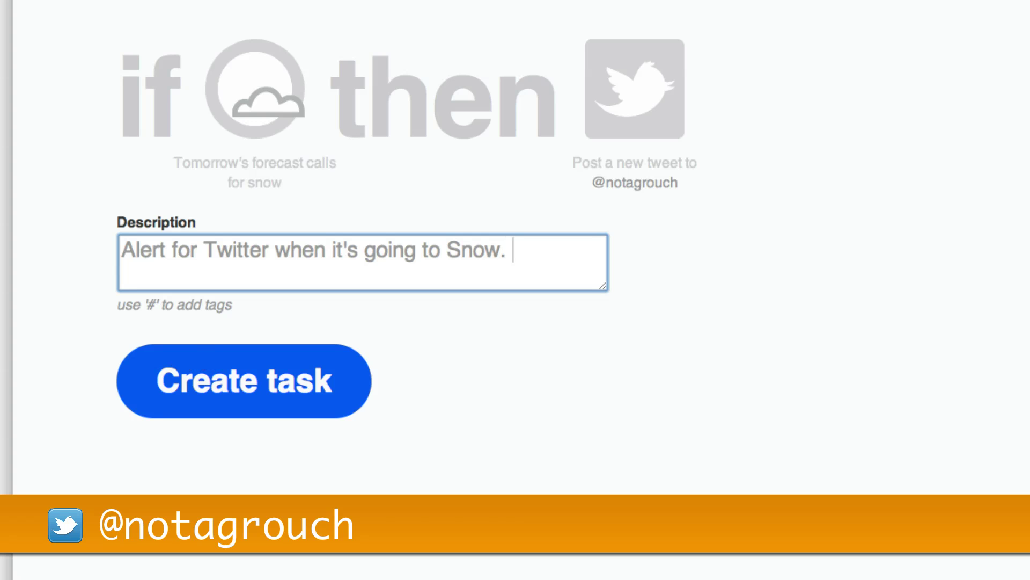
left_click(220, 390)
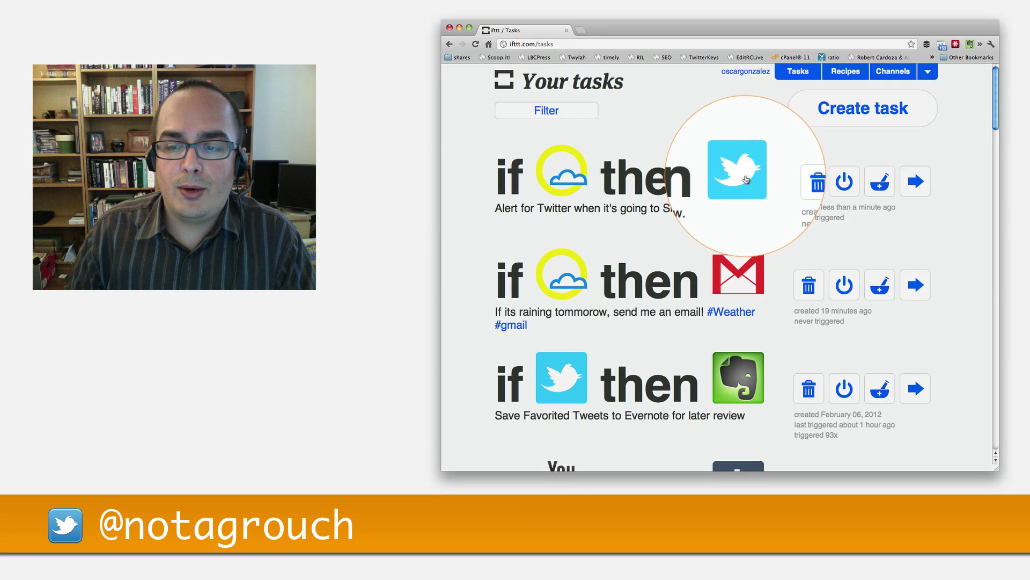
scroll(534, 285, "down", 1)
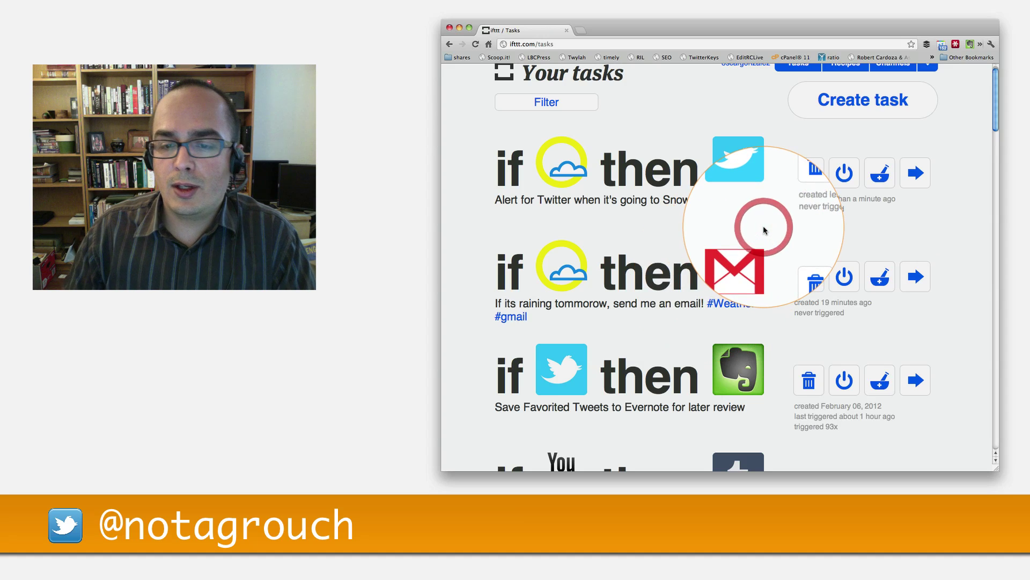
scroll(765, 230, "down", 3)
scroll(763, 231, "up", 4)
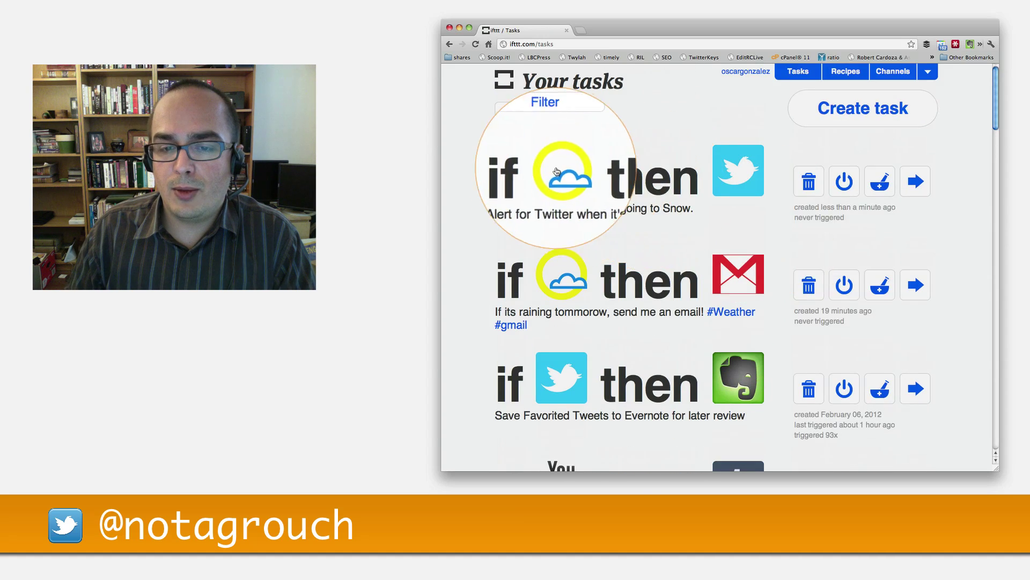
left_click(776, 134)
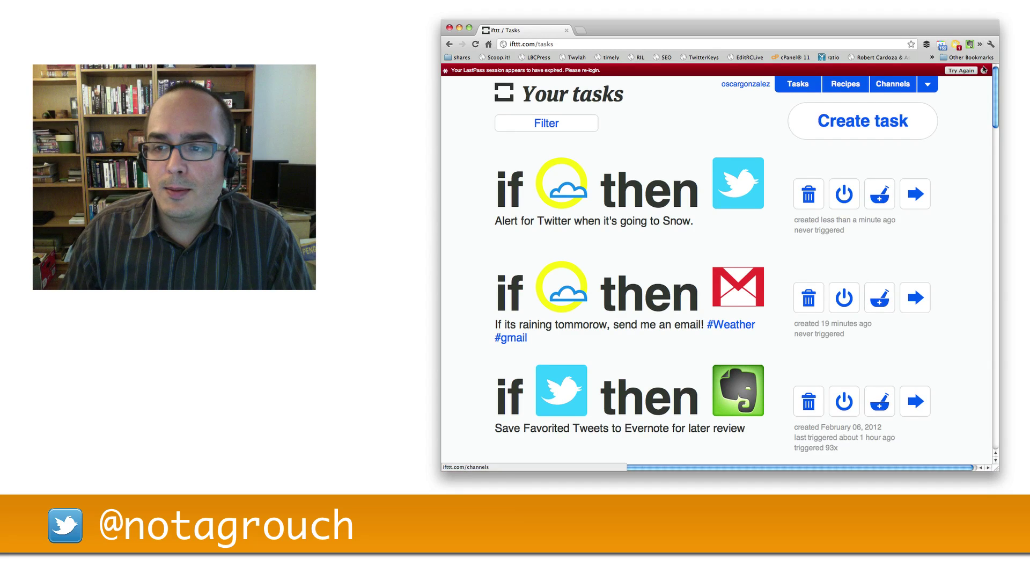
left_click(984, 71)
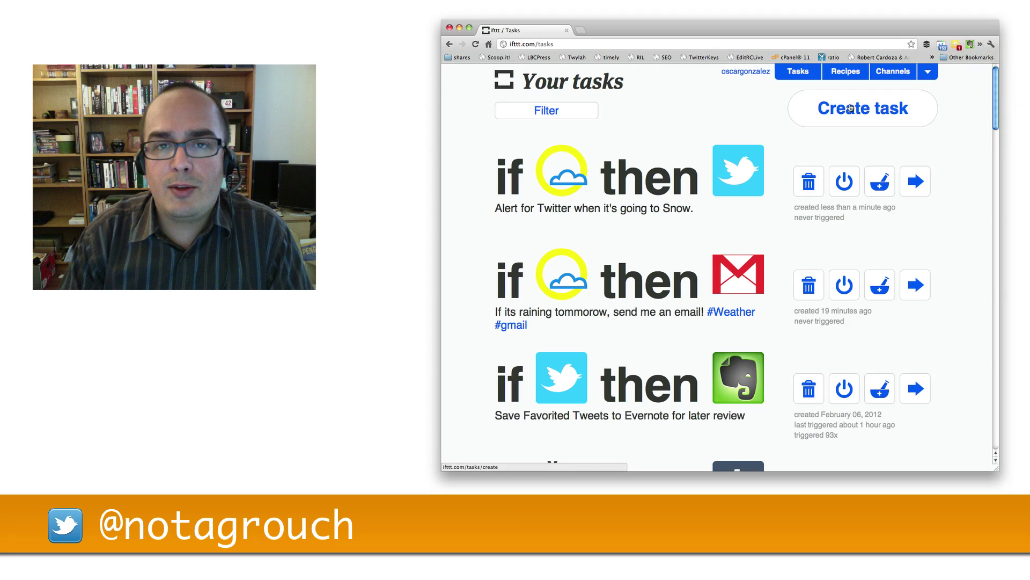